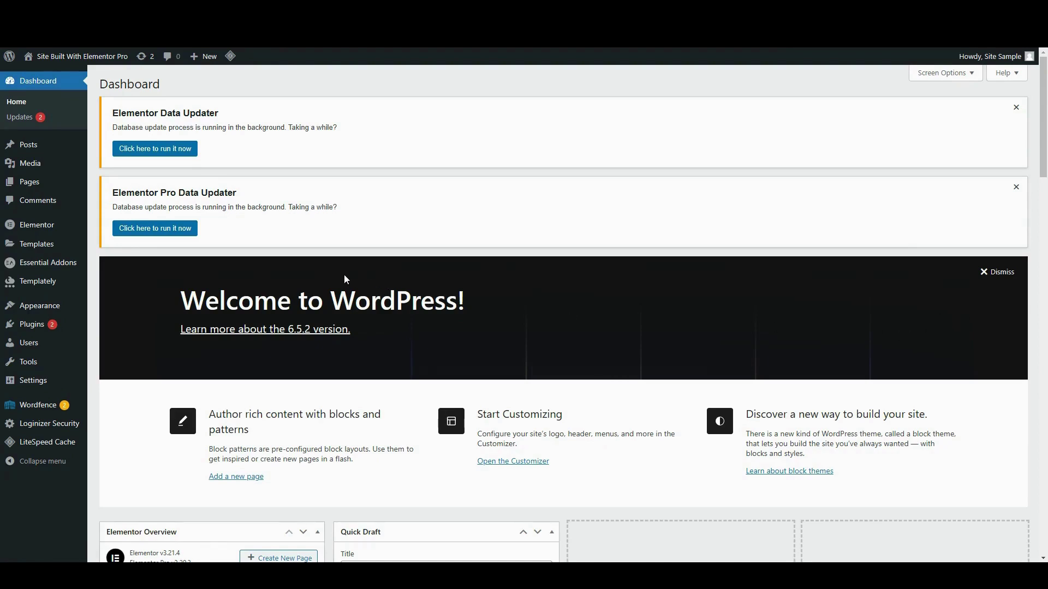
Open the Loop Carousel page from the site's page list for editing with Elementor.
{"action": "left_click", "coordinate": [28, 181]}
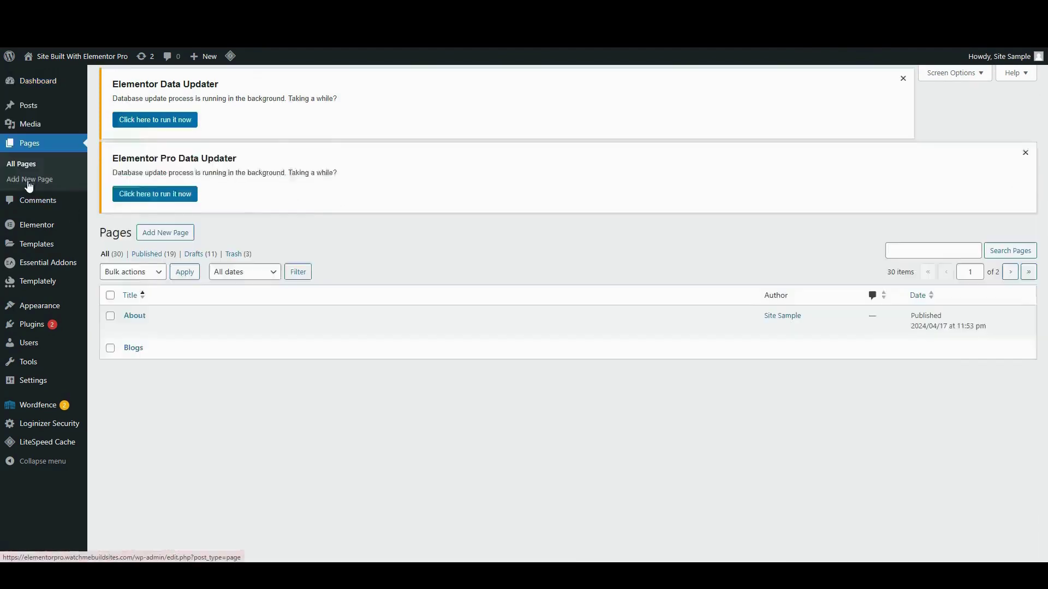
{"action": "scroll", "coordinate": [363, 332], "scroll_direction": "down", "scroll_amount": 6}
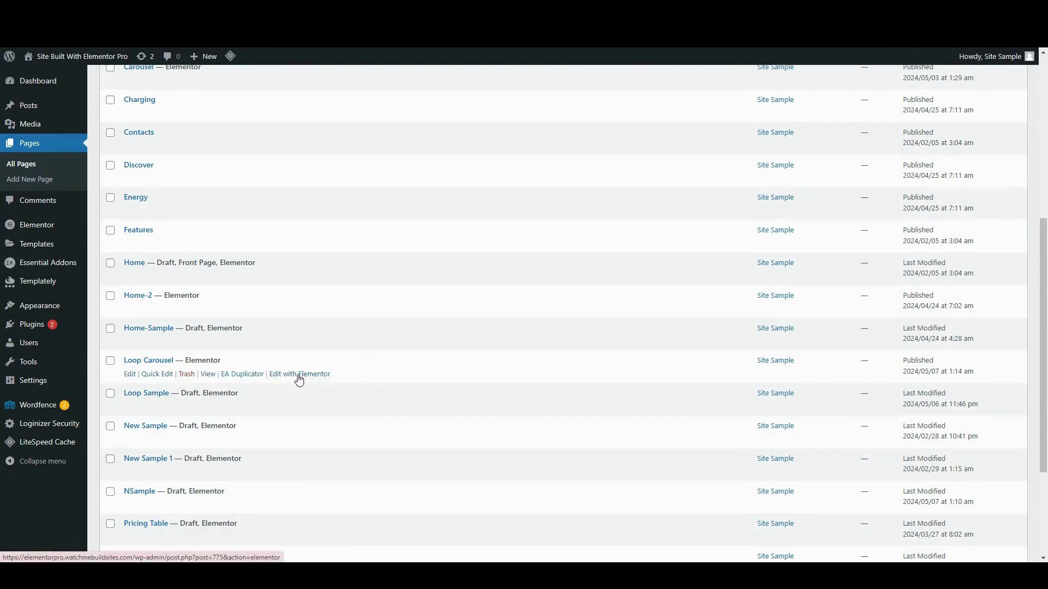
{"action": "left_click", "coordinate": [301, 379]}
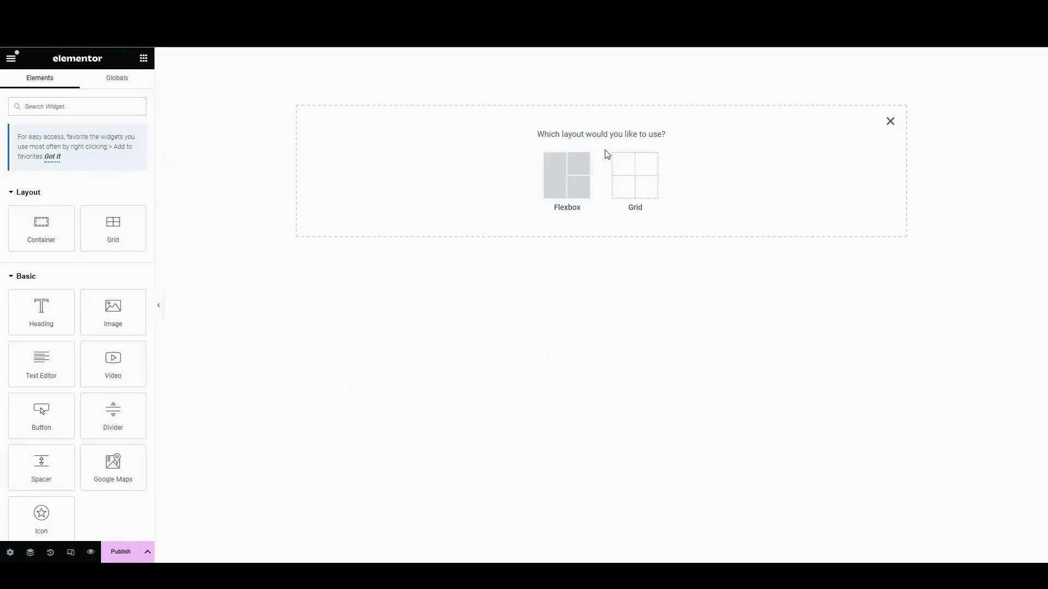
Add a single-column Flexbox container to the page and set its content width to Full Width.
{"action": "left_click", "coordinate": [562, 177]}
{"action": "left_click", "coordinate": [469, 175]}
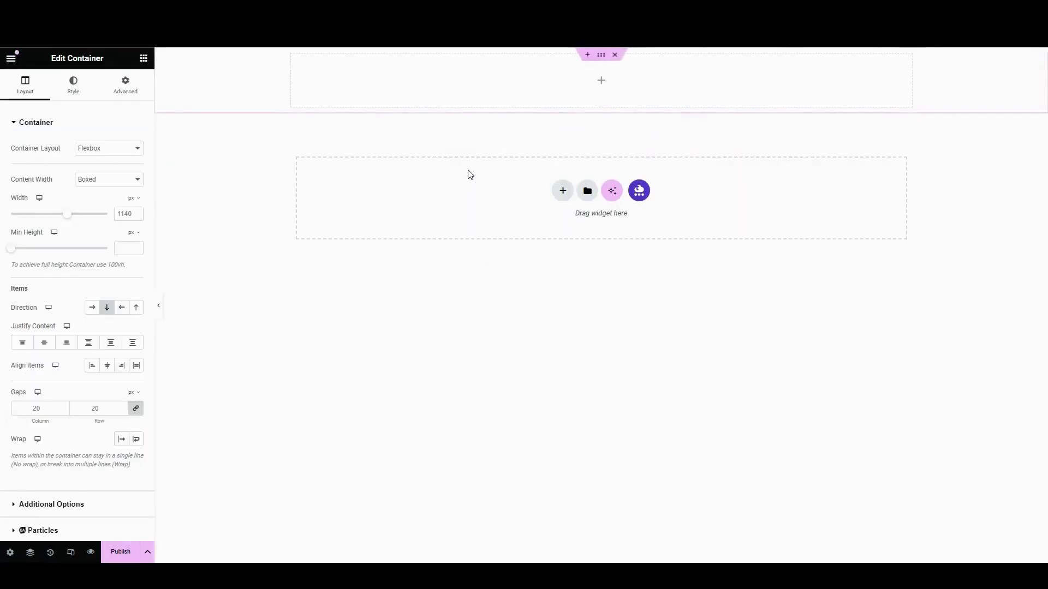
{"action": "left_click", "coordinate": [98, 187]}
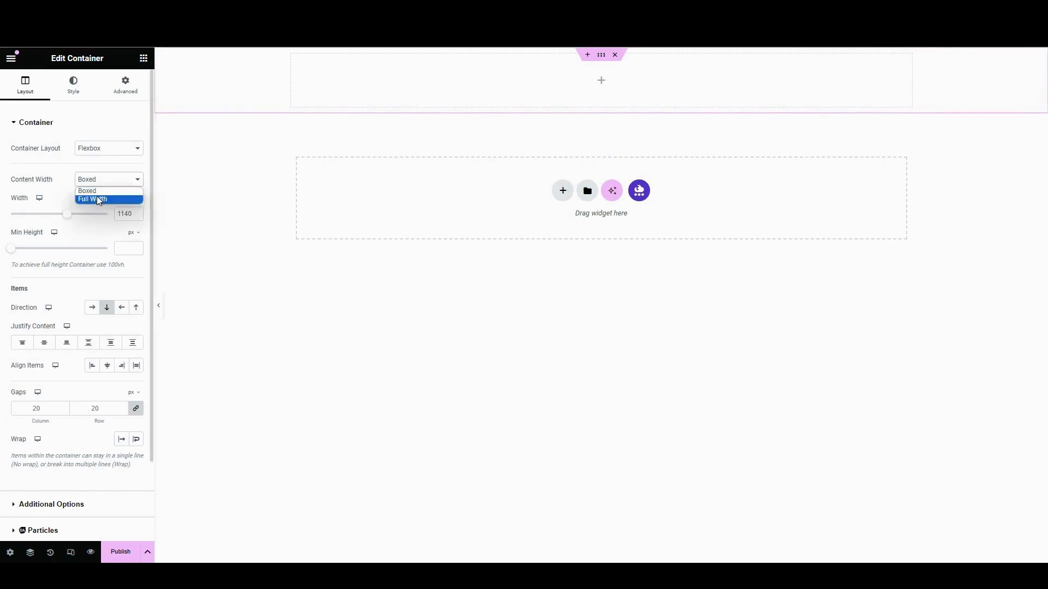
{"action": "left_click", "coordinate": [97, 197]}
Add a Loop Carousel widget to the full-width container and start creating a new template for it.
{"action": "left_click", "coordinate": [143, 58]}
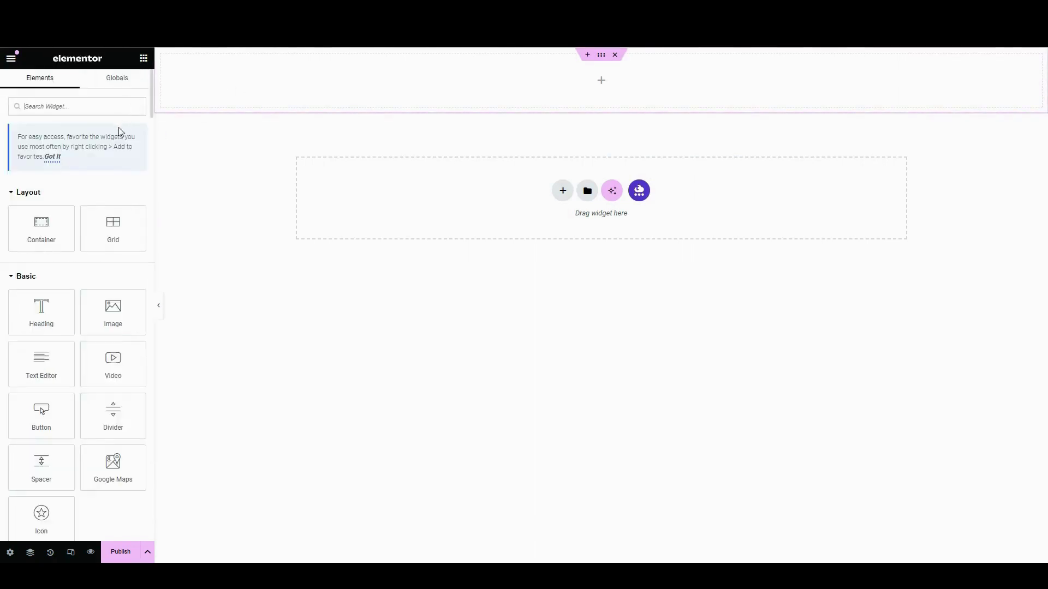
{"action": "type", "text": "loo"}
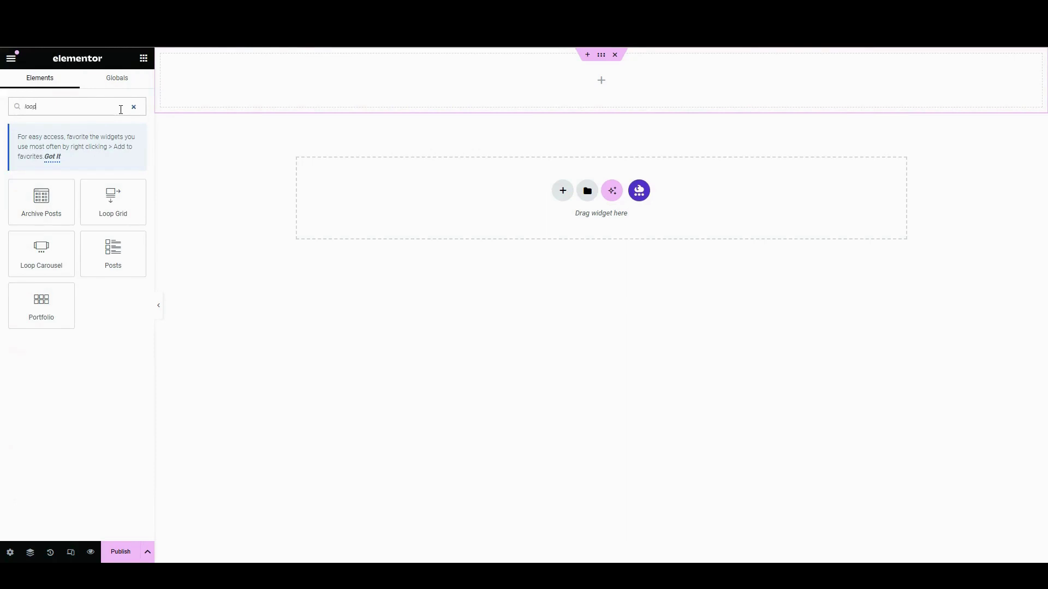
{"action": "type", "text": "p"}
{"action": "left_click_drag", "start_coordinate": [34, 264], "coordinate": [539, 96]}
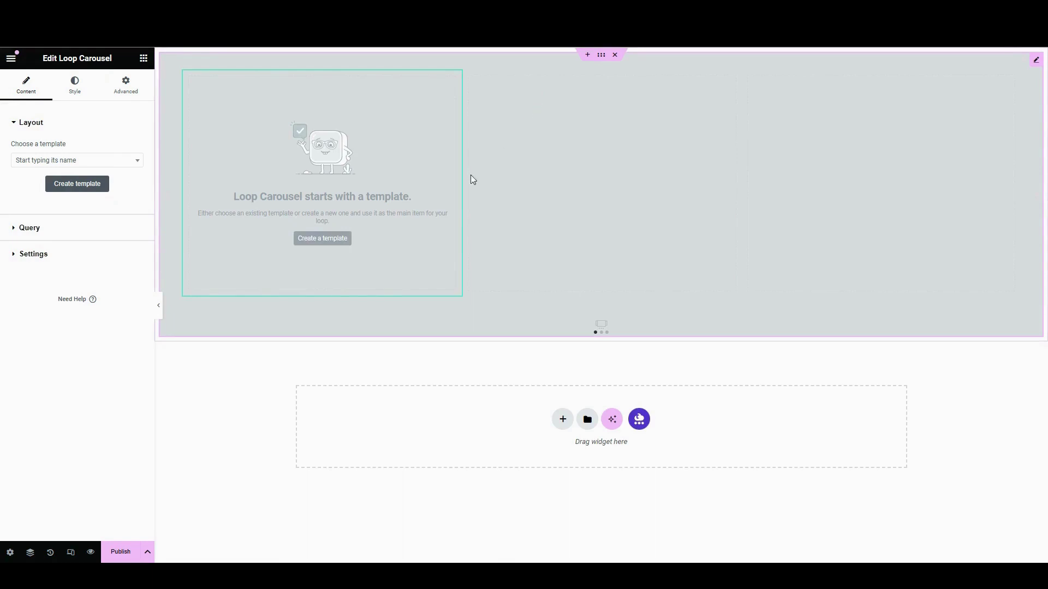
{"action": "left_click", "coordinate": [328, 238]}
{"action": "left_click", "coordinate": [606, 332]}
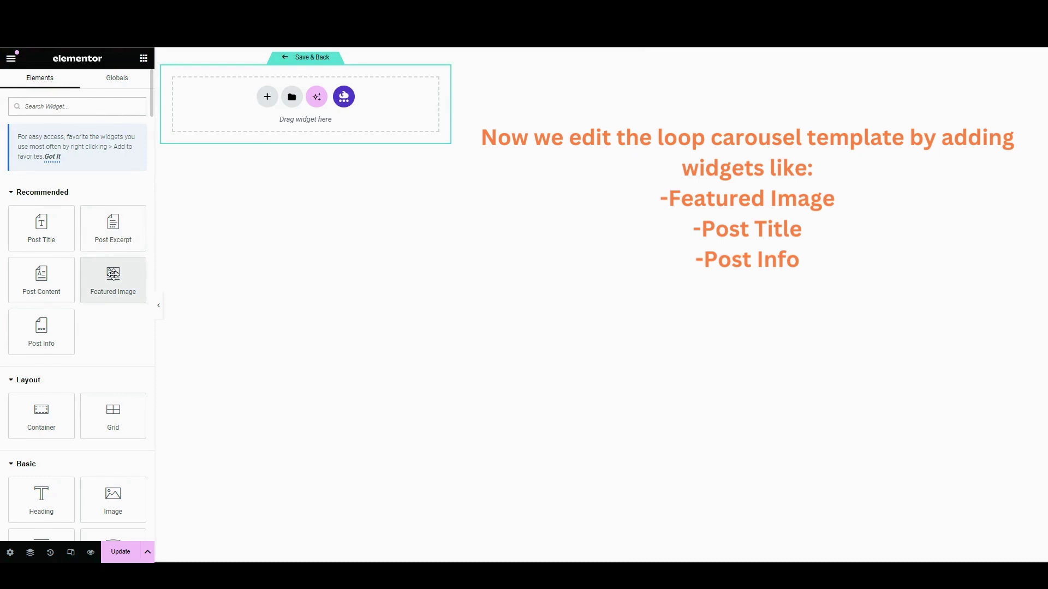
Add a Featured Image widget to the loop template and place a Post Title widget beneath it.
{"action": "left_click_drag", "start_coordinate": [113, 274], "coordinate": [250, 117]}
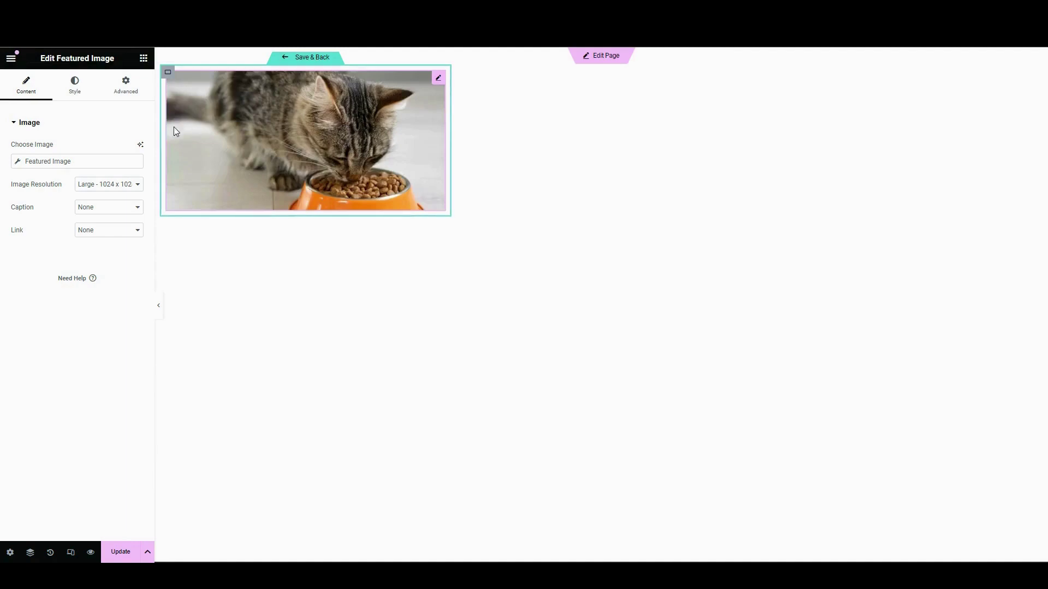
{"action": "left_click", "coordinate": [144, 59]}
{"action": "left_click_drag", "start_coordinate": [64, 237], "coordinate": [266, 209]}
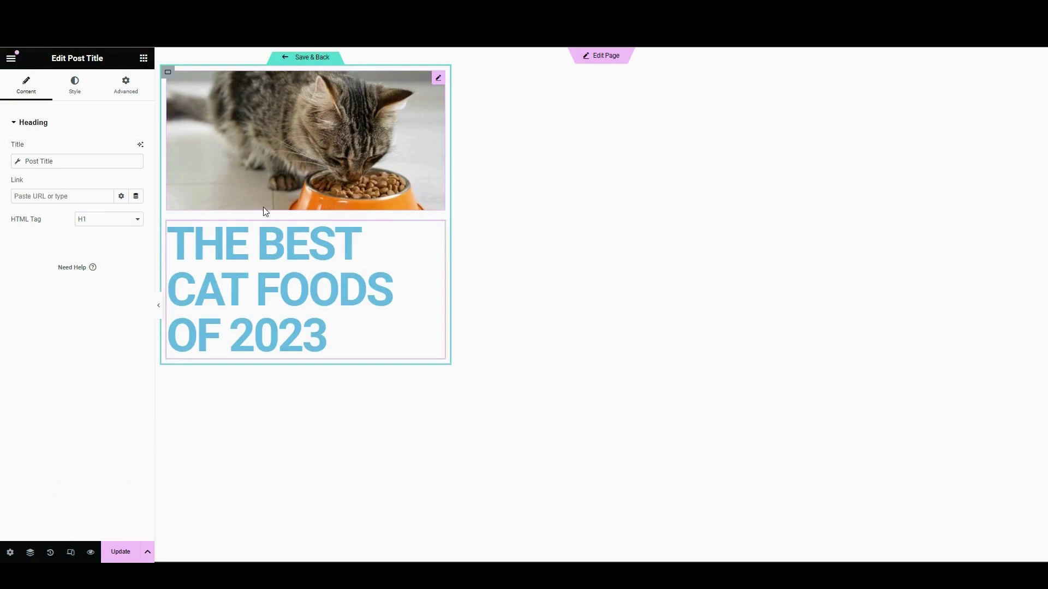
Set the post title's typography size to 30 px.
{"action": "left_click", "coordinate": [73, 89]}
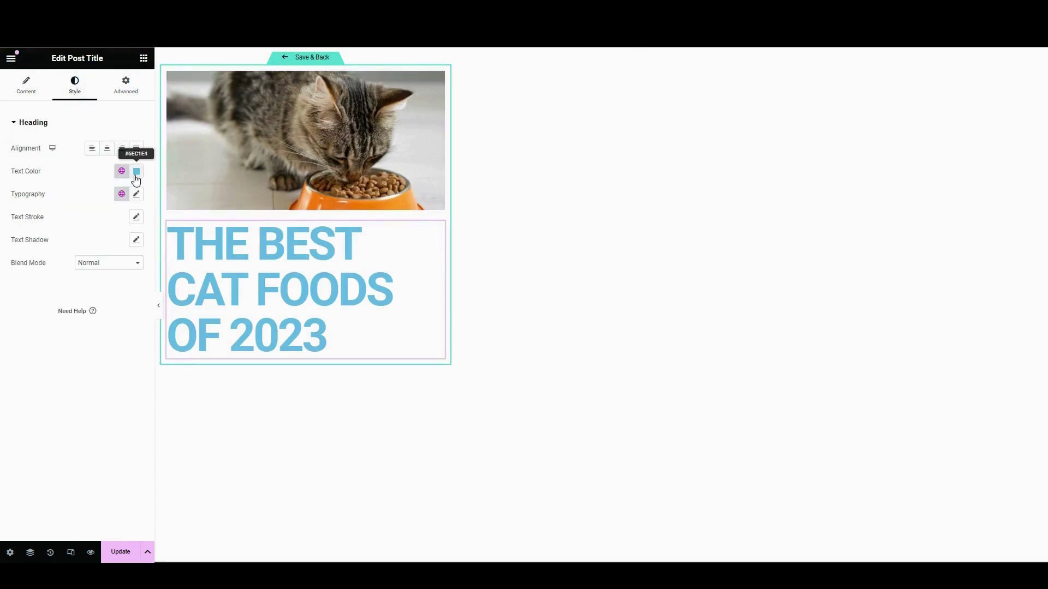
{"action": "left_click", "coordinate": [136, 195]}
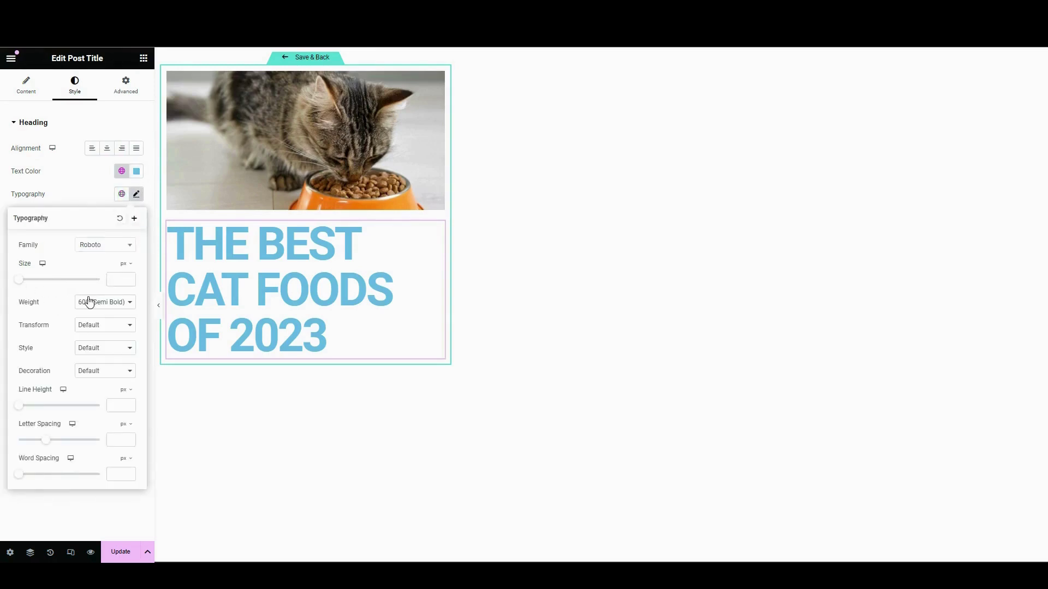
{"action": "left_click", "coordinate": [4, 284]}
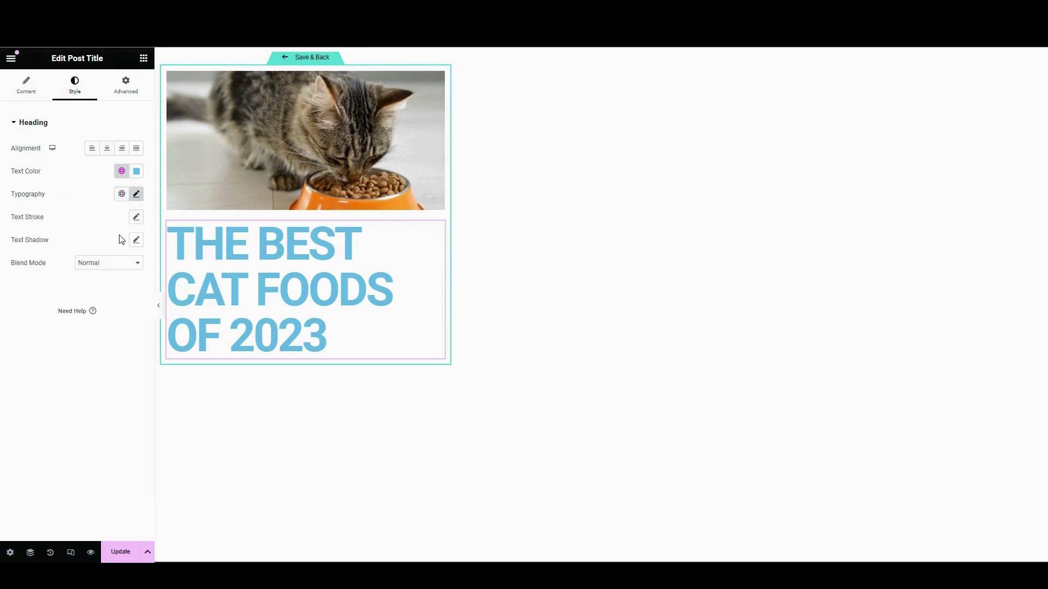
{"action": "left_click", "coordinate": [137, 194]}
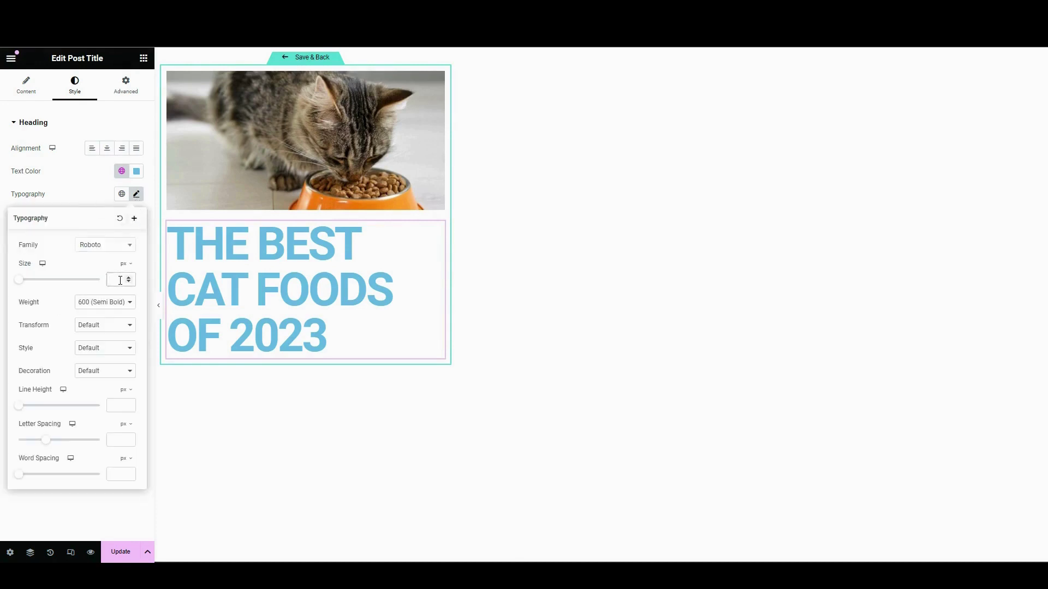
{"action": "left_click", "coordinate": [120, 280]}
{"action": "type", "text": "20"}
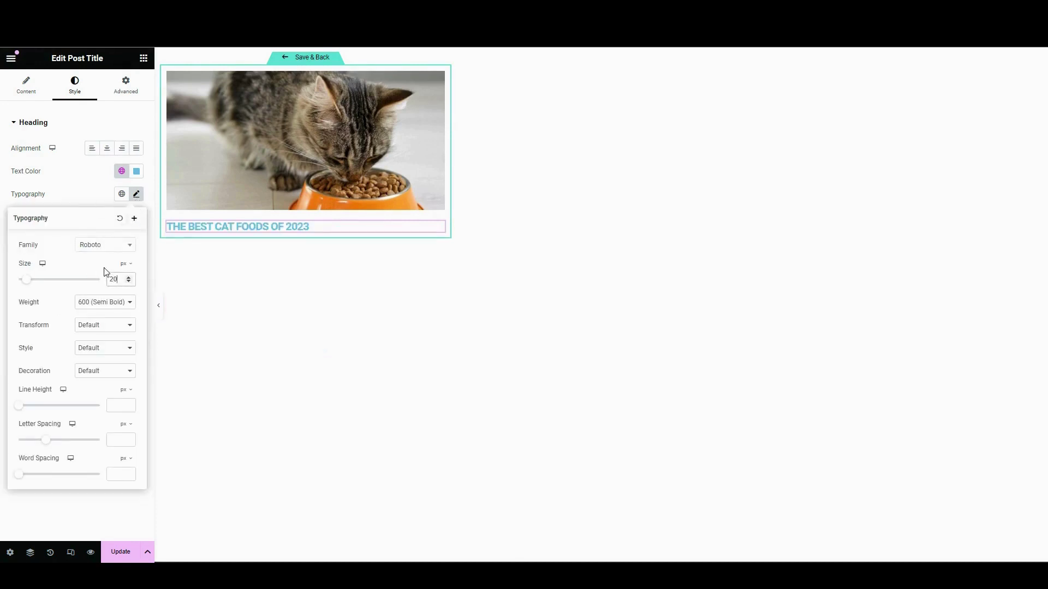
{"action": "key", "text": "BackSpace"}
{"action": "key", "text": "BackSpace"}
{"action": "type", "text": "30"}
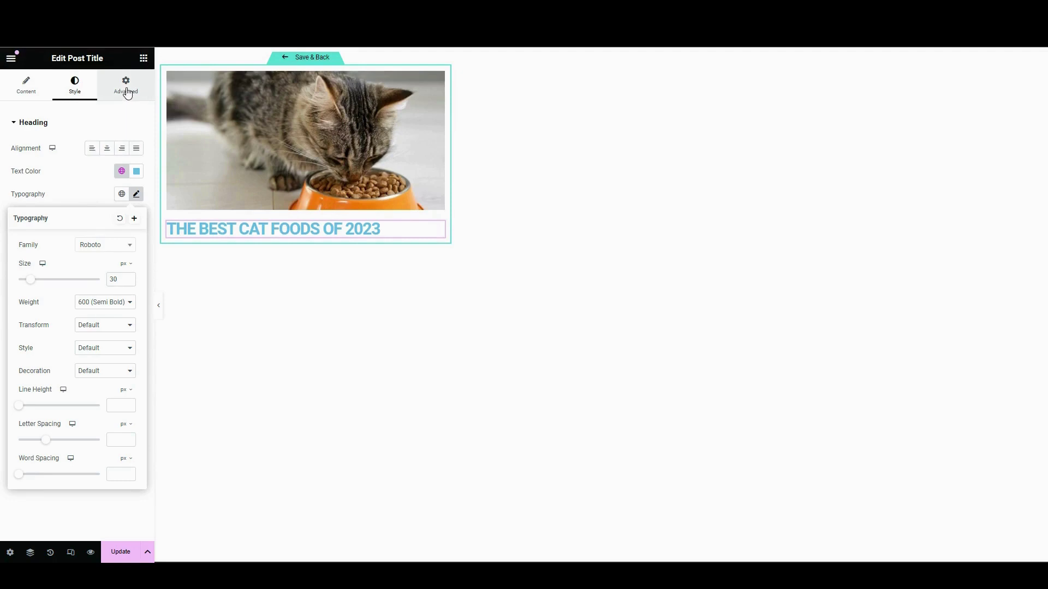
Add a Post Info widget below the post title, save the template and return to the page.
{"action": "left_click", "coordinate": [143, 60]}
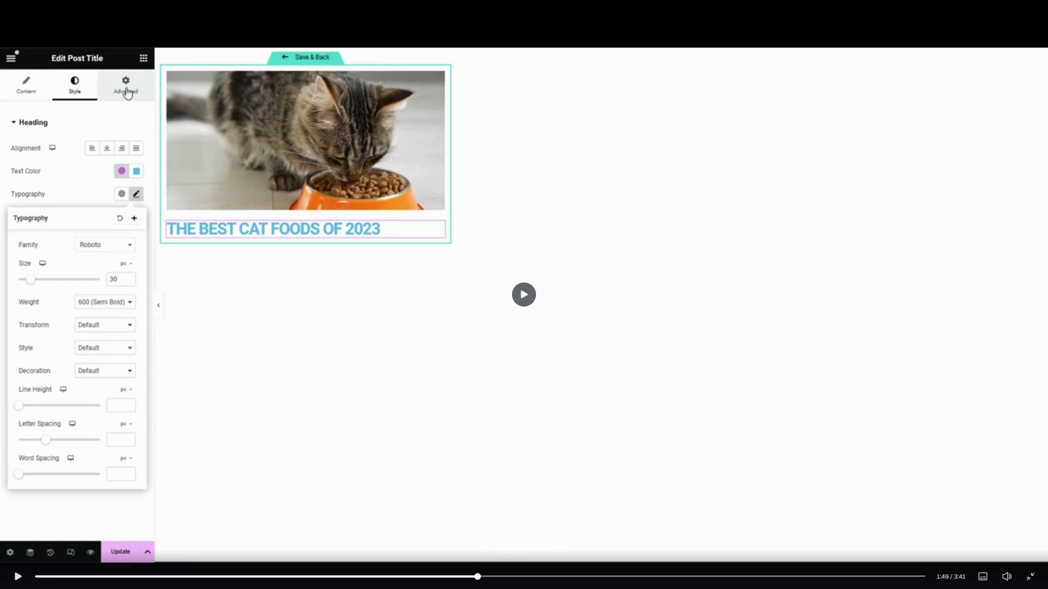
{"action": "key", "text": "space"}
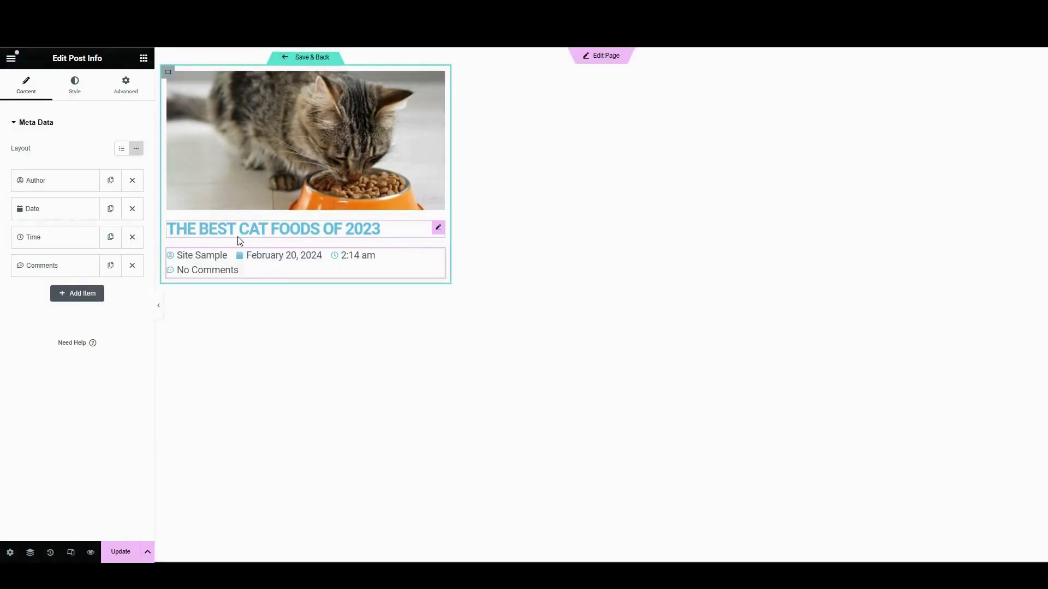
{"action": "left_click", "coordinate": [308, 58]}
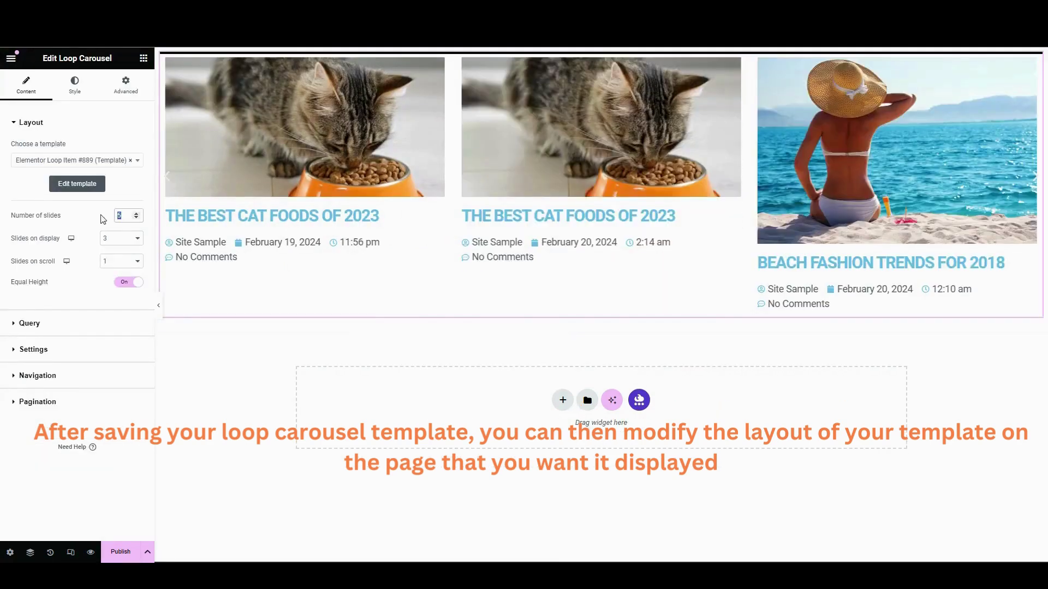
Try the carousel with 3 as the number of slides and 4 slides on display.
{"action": "type", "text": "3"}
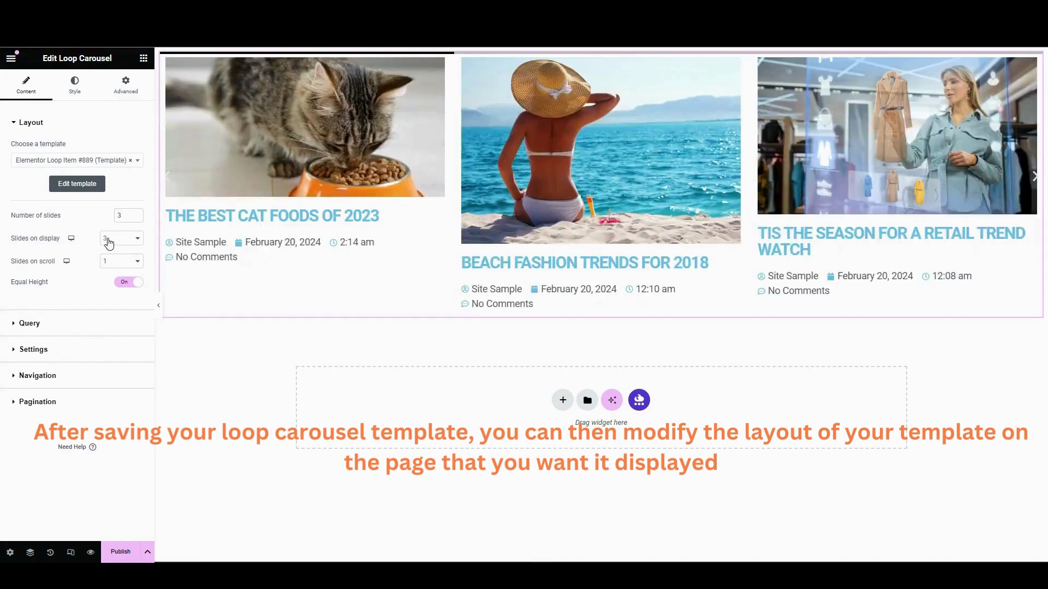
{"action": "left_click", "coordinate": [109, 243]}
{"action": "left_click", "coordinate": [117, 281]}
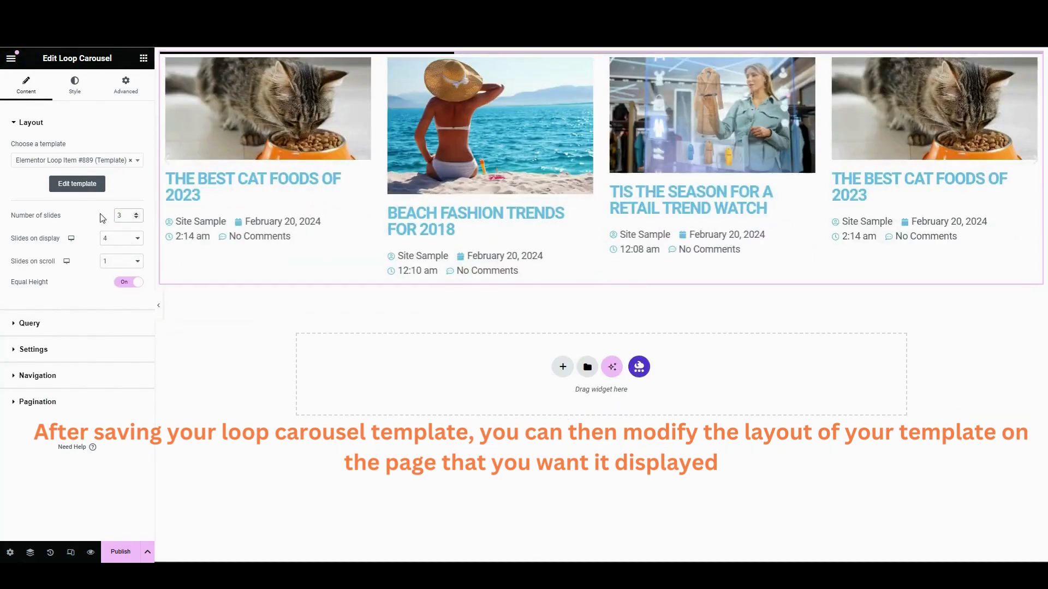
Set the carousel's number of slides to 5, try 2 slides on display and settle on 3.
{"action": "double_click", "coordinate": [121, 216]}
{"action": "type", "text": "5"}
{"action": "left_click", "coordinate": [116, 239]}
{"action": "left_click", "coordinate": [108, 242]}
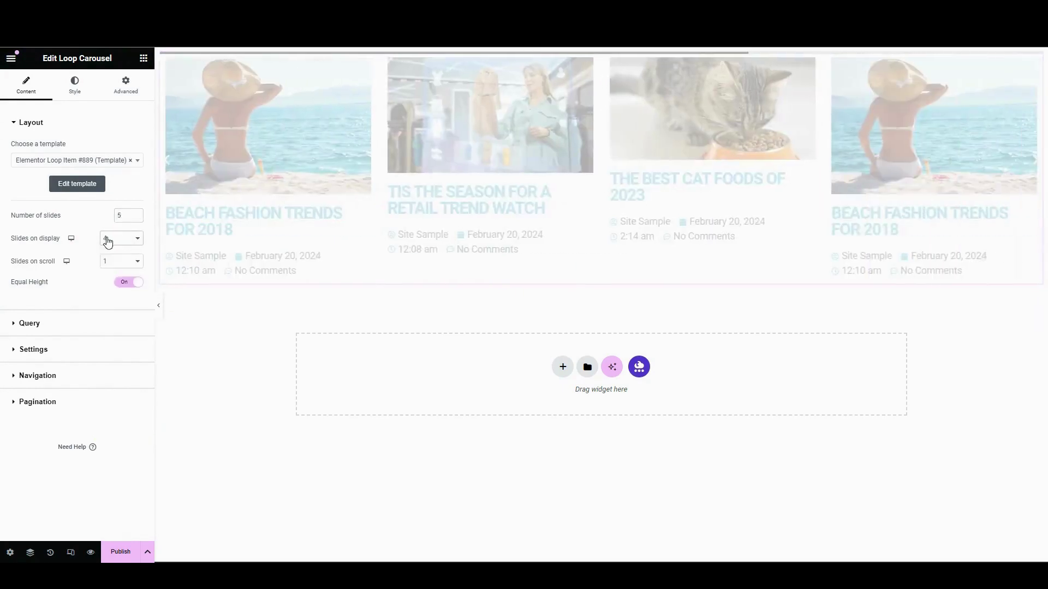
{"action": "left_click", "coordinate": [107, 242]}
{"action": "left_click", "coordinate": [117, 267]}
{"action": "left_click", "coordinate": [108, 243]}
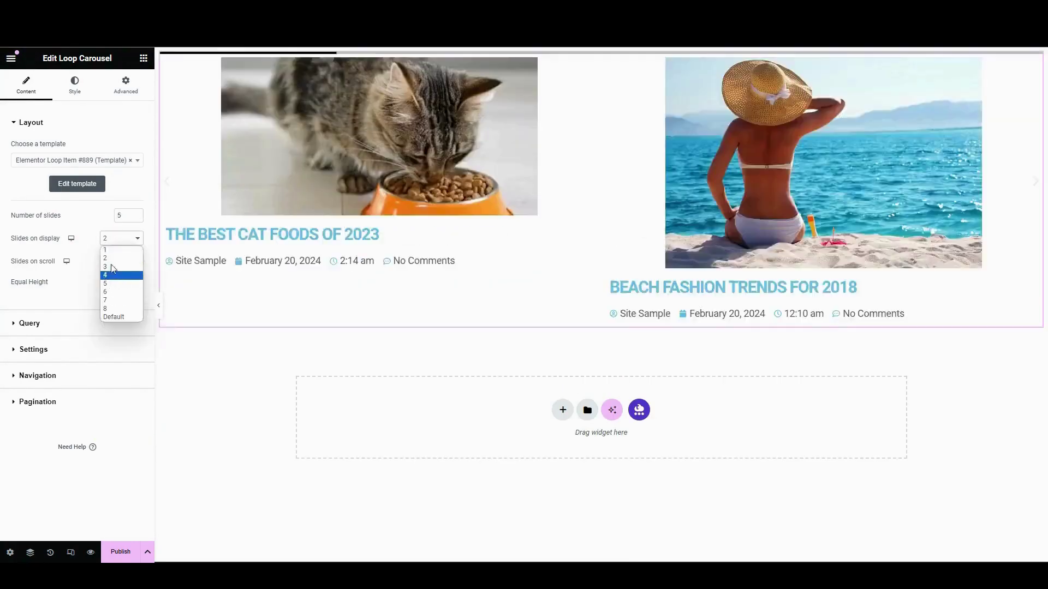
{"action": "left_click", "coordinate": [113, 267]}
Raise the number of slides to 6, try 2 slides on scroll and return that setting to 1.
{"action": "left_click", "coordinate": [138, 213]}
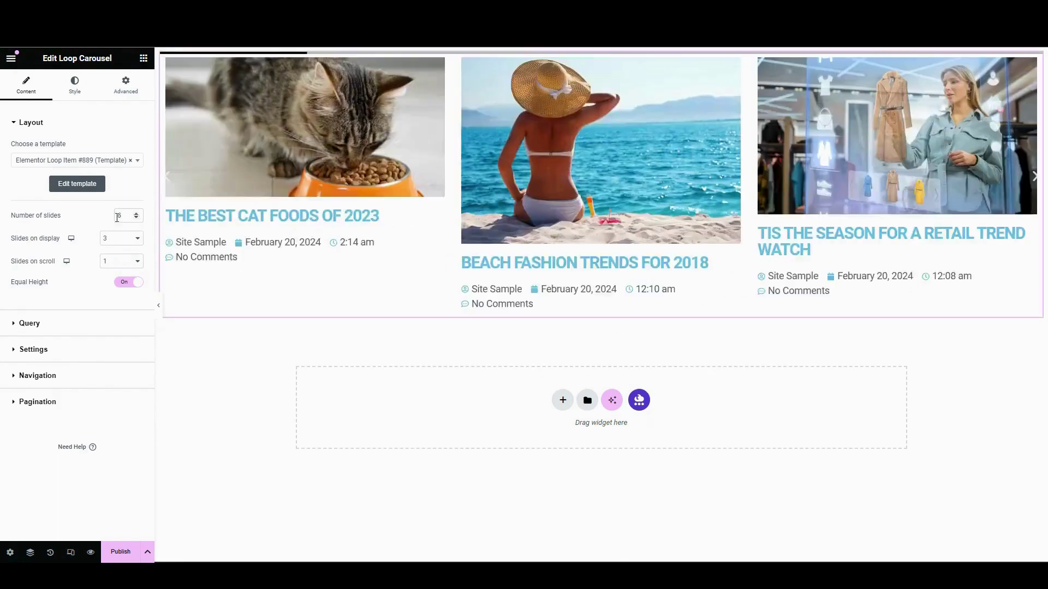
{"action": "left_click", "coordinate": [117, 266]}
{"action": "left_click", "coordinate": [116, 284]}
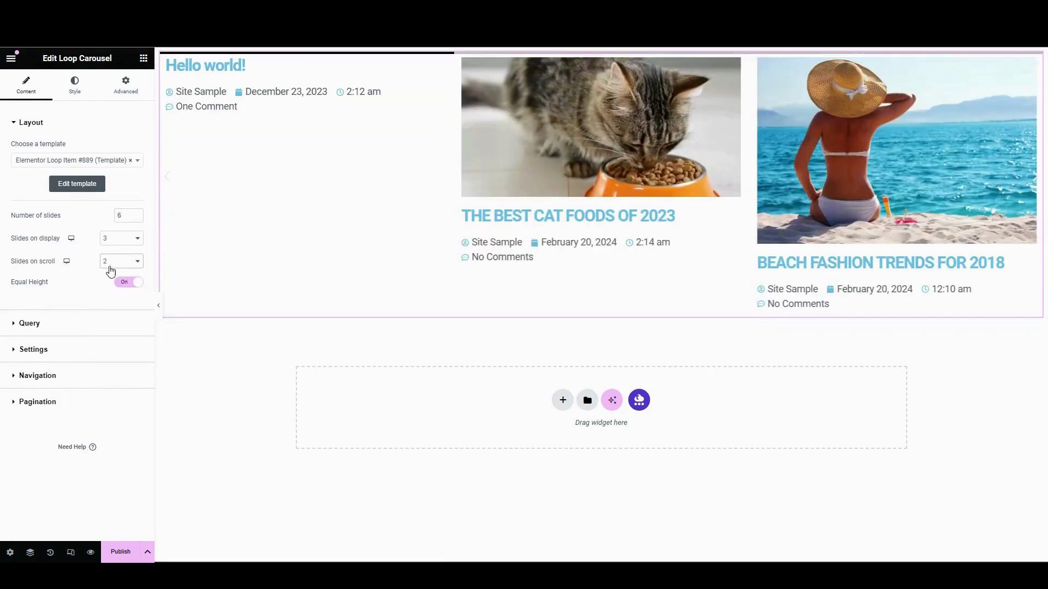
{"action": "left_click", "coordinate": [120, 260]}
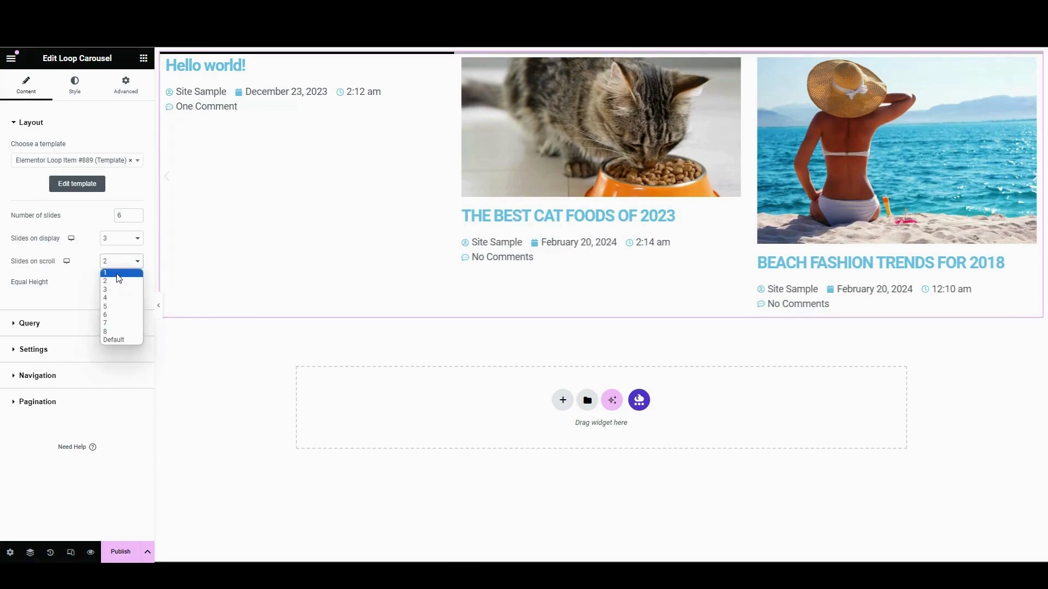
{"action": "left_click", "coordinate": [112, 276]}
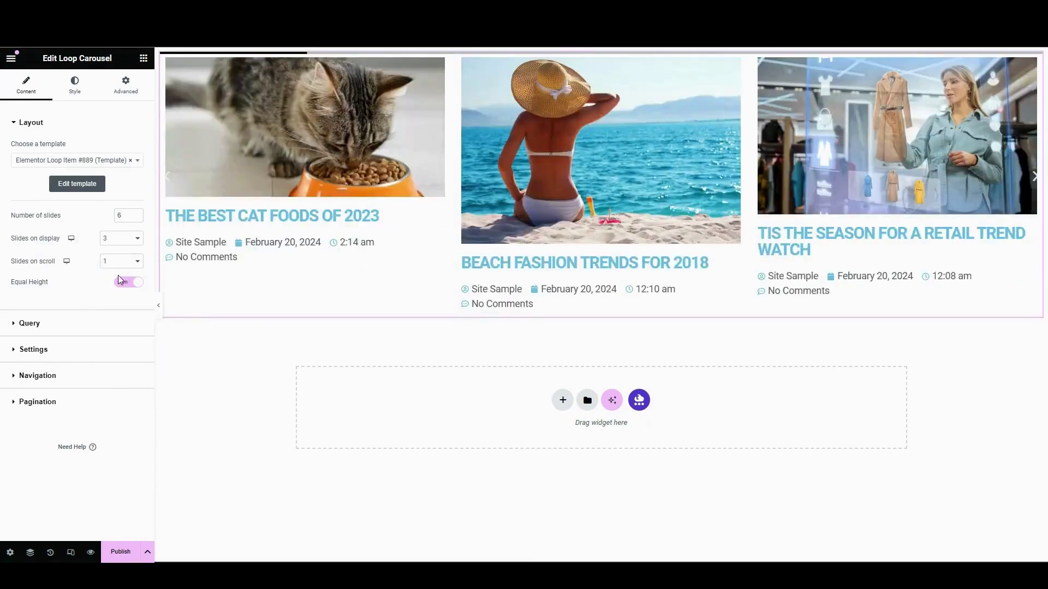
Switch the carousel's post query from Exclude to Include.
{"action": "left_click", "coordinate": [54, 330]}
{"action": "left_click", "coordinate": [103, 198]}
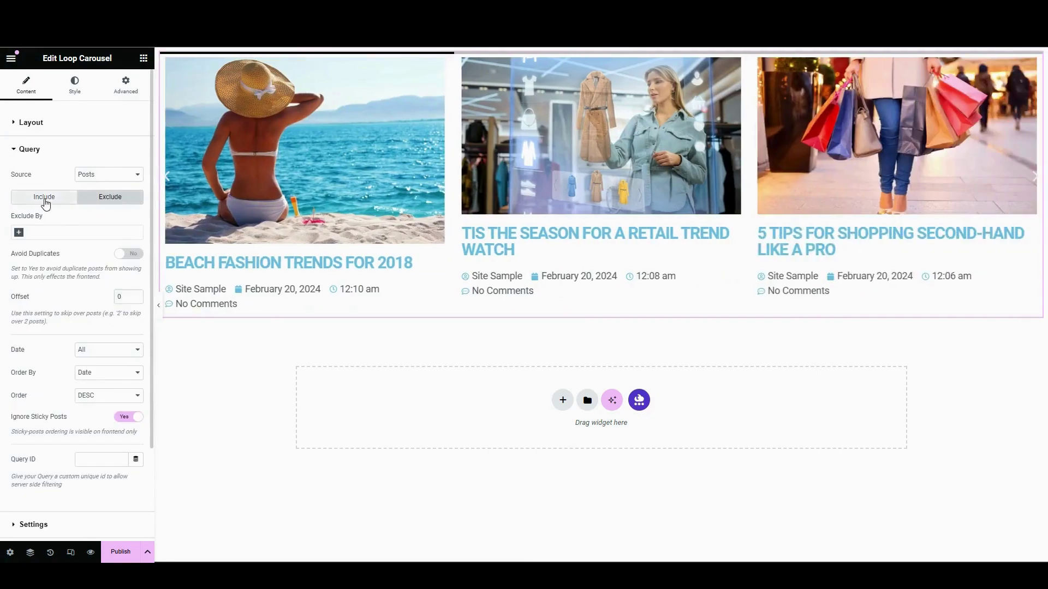
{"action": "left_click", "coordinate": [43, 197]}
{"action": "left_click", "coordinate": [101, 198]}
{"action": "left_click", "coordinate": [56, 199]}
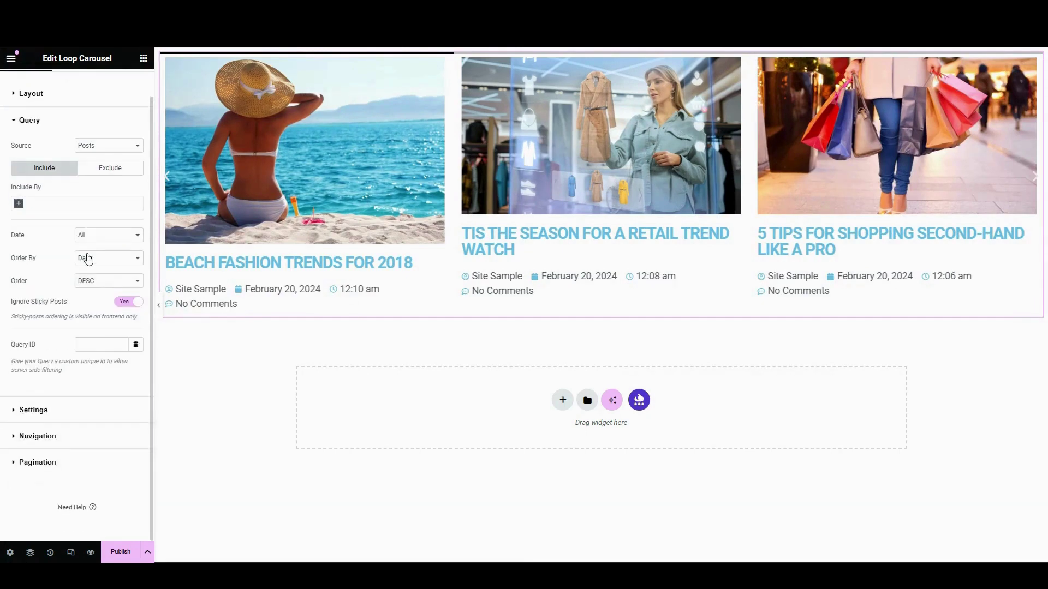
Try the None, Dots and Fraction pagination styles on the carousel and set its pagination to Progress.
{"action": "left_click", "coordinate": [30, 149]}
{"action": "left_click", "coordinate": [48, 231]}
{"action": "left_click", "coordinate": [131, 255]}
{"action": "left_click", "coordinate": [113, 264]}
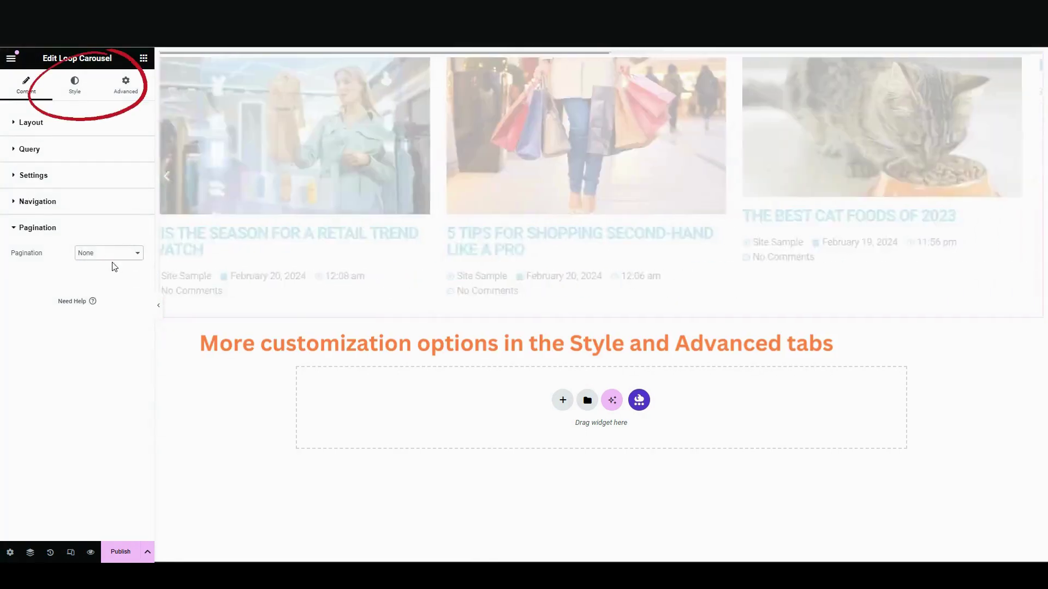
{"action": "left_click", "coordinate": [120, 253]}
{"action": "left_click", "coordinate": [95, 271]}
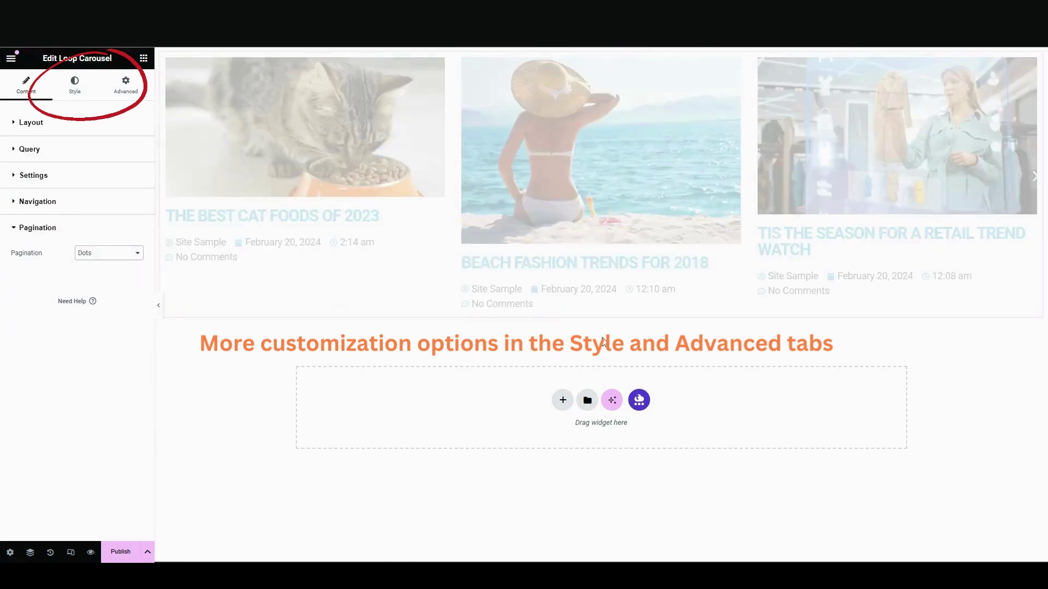
{"action": "left_click", "coordinate": [110, 253]}
{"action": "left_click", "coordinate": [96, 278]}
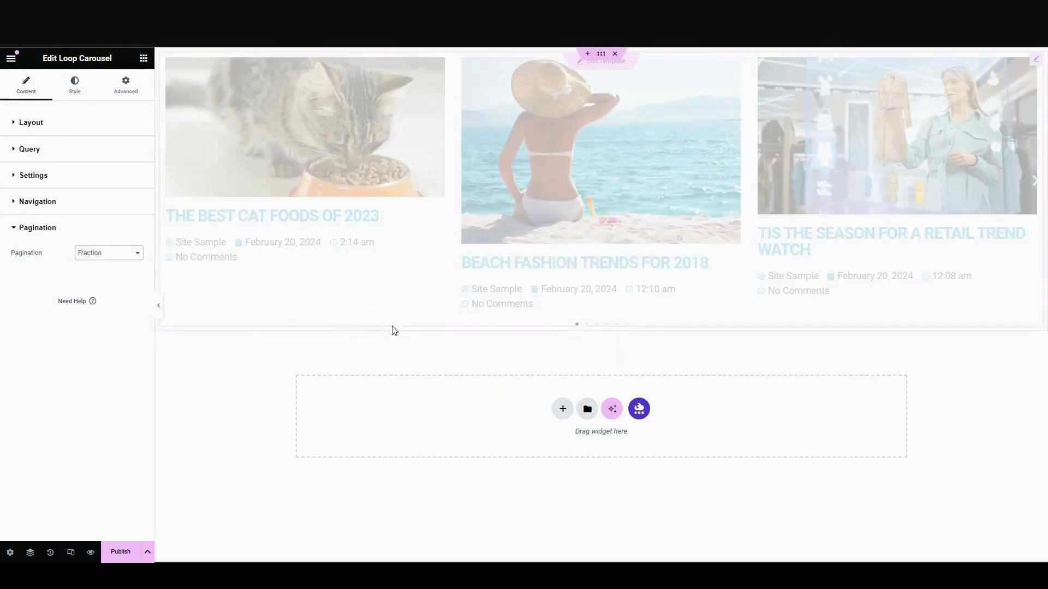
{"action": "left_click", "coordinate": [114, 253]}
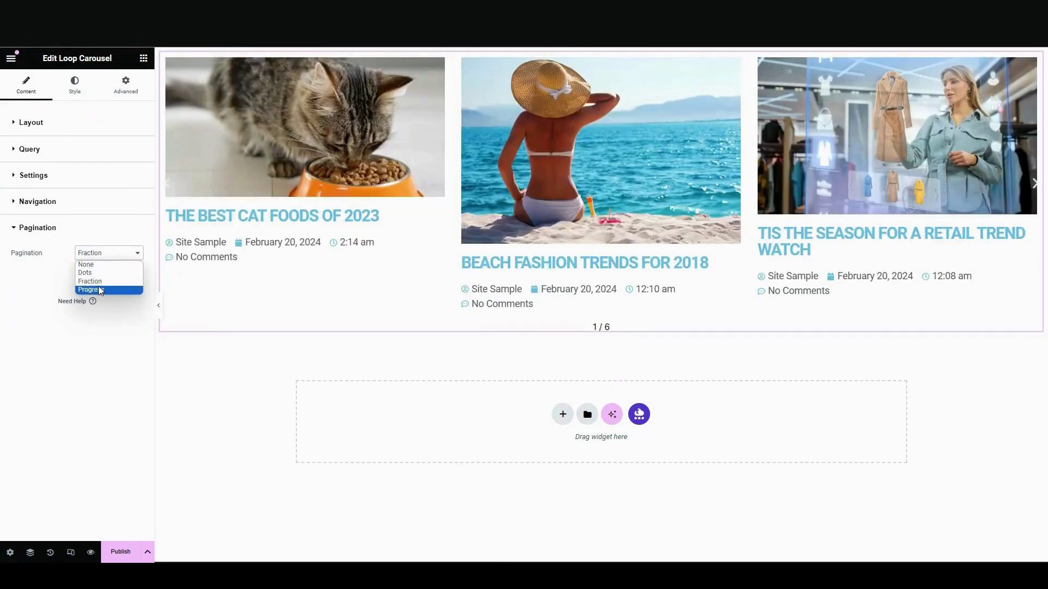
{"action": "left_click", "coordinate": [97, 286]}
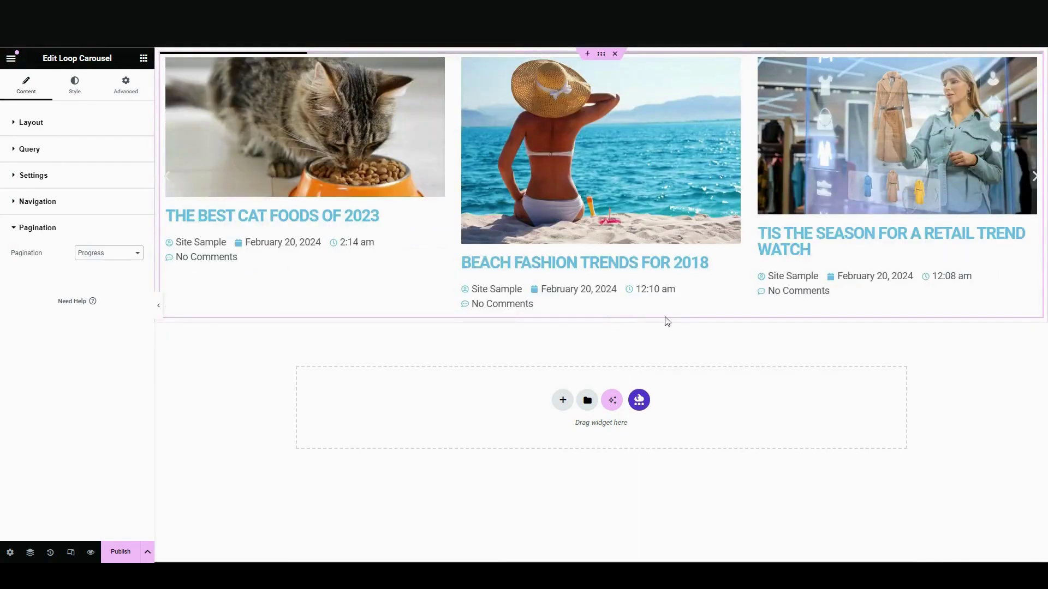
Publish the page with the carousel's Progress pagination and open a preview of the changes.
{"action": "left_click", "coordinate": [111, 254]}
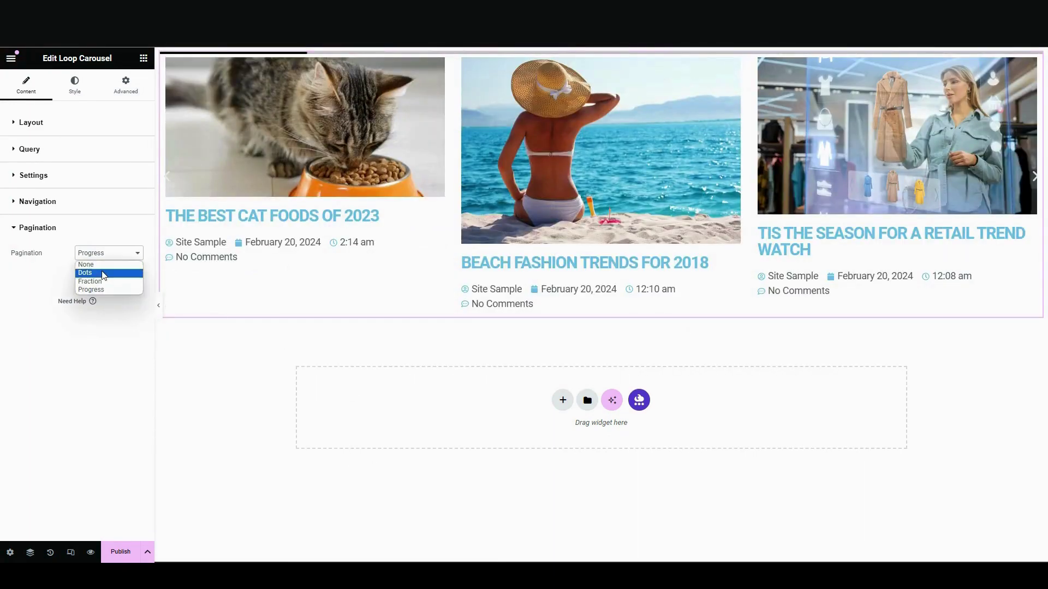
{"action": "left_click", "coordinate": [128, 230]}
{"action": "left_click", "coordinate": [121, 552]}
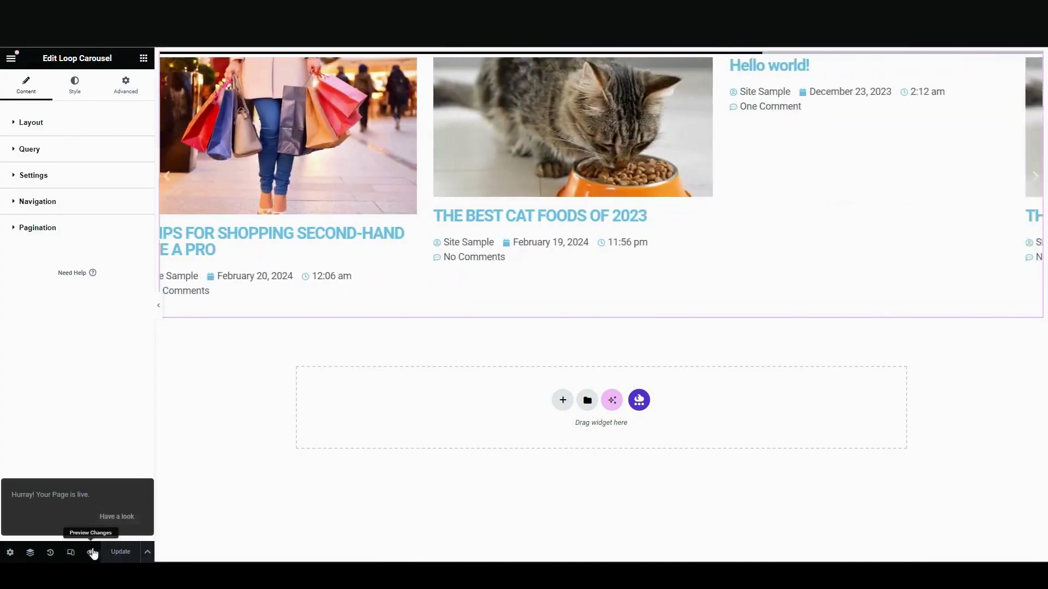
{"action": "left_click", "coordinate": [92, 553]}
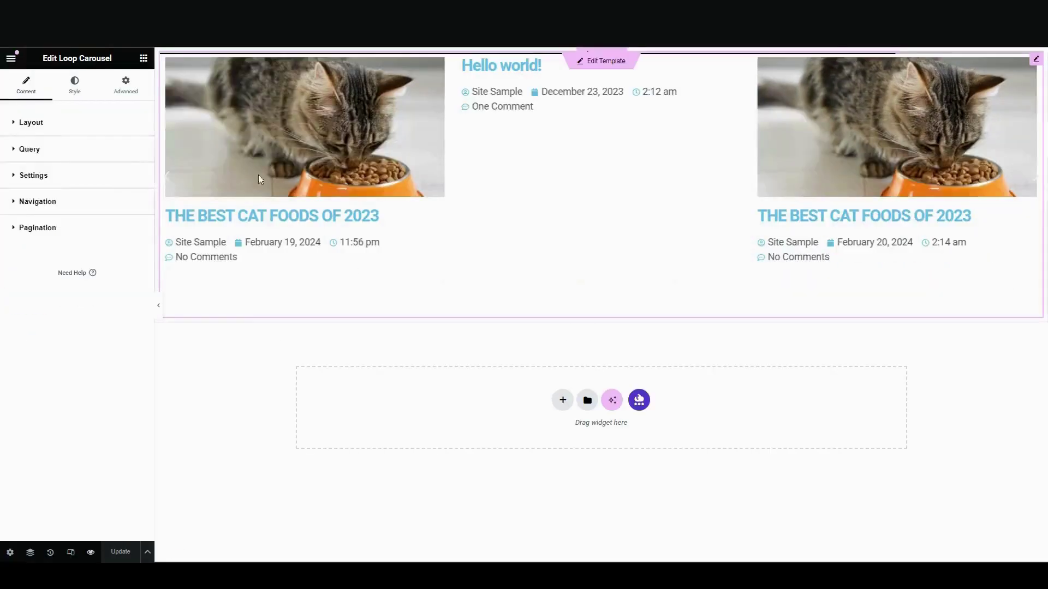
Try the Fraction pagination style on the carousel and set its pagination to Dots.
{"action": "left_click", "coordinate": [39, 228]}
{"action": "left_click", "coordinate": [107, 254]}
{"action": "left_click", "coordinate": [100, 284]}
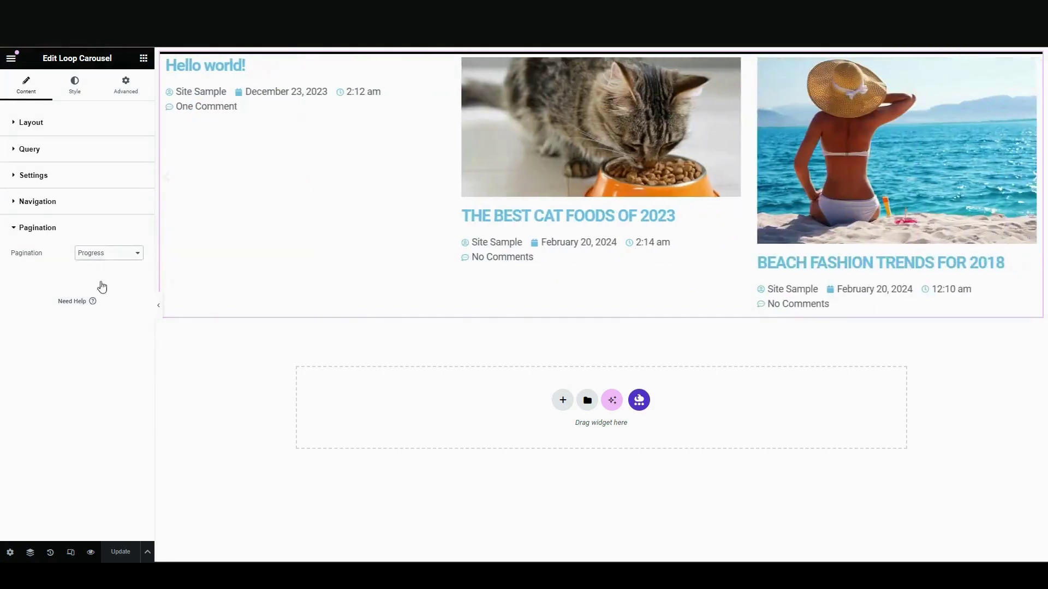
{"action": "left_click", "coordinate": [98, 253]}
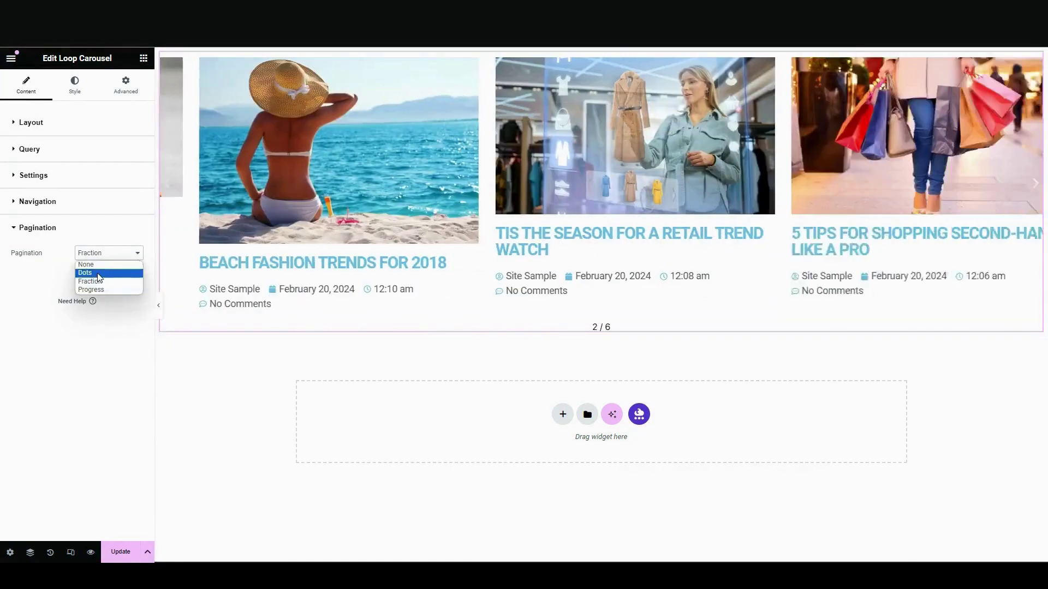
{"action": "left_click", "coordinate": [99, 270]}
Update the page and test the pagination dots on the live page by going to the second and third slides.
{"action": "left_click", "coordinate": [120, 552]}
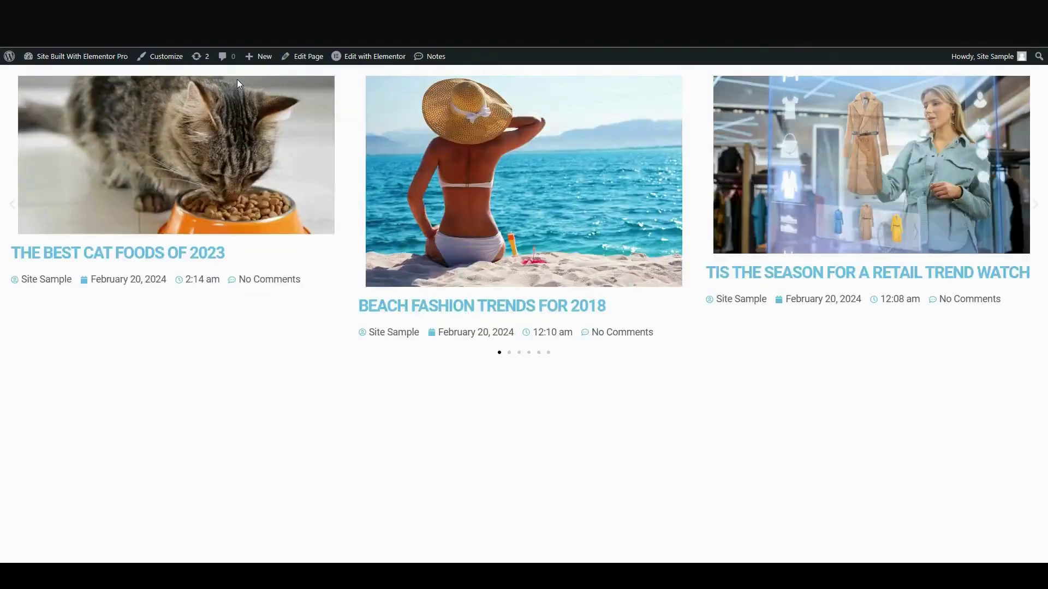
{"action": "left_click", "coordinate": [509, 352]}
{"action": "left_click", "coordinate": [519, 352]}
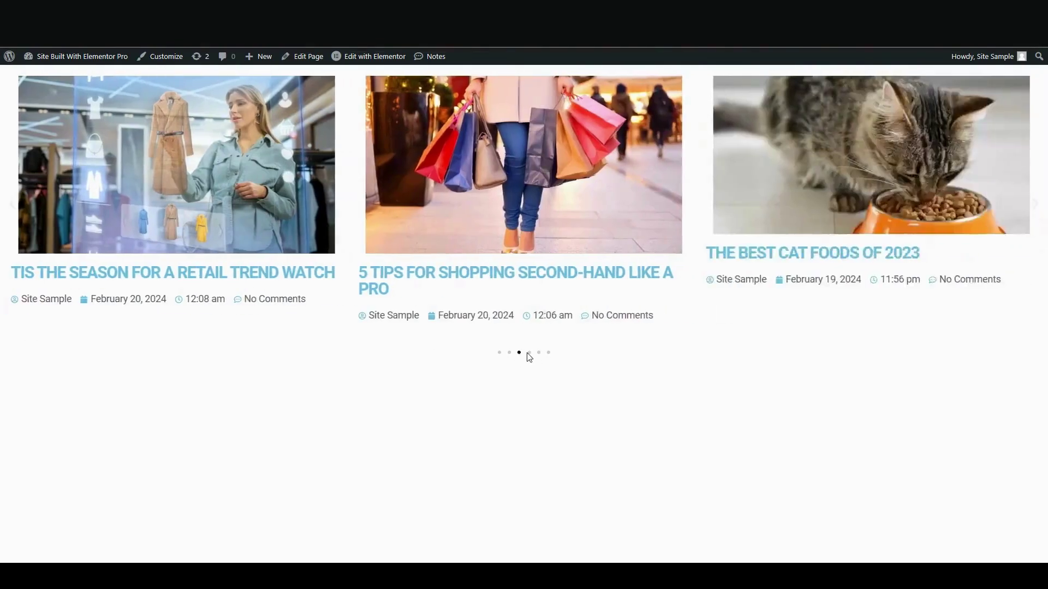